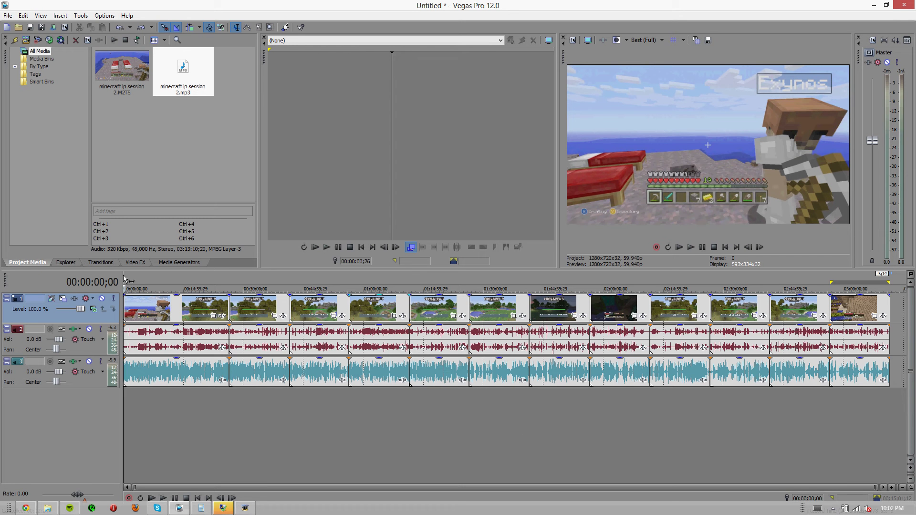
Select the first clip's span, from the timeline start to about 26:31, for the ep0 region.
left_click_drag(124, 278, 227, 280)
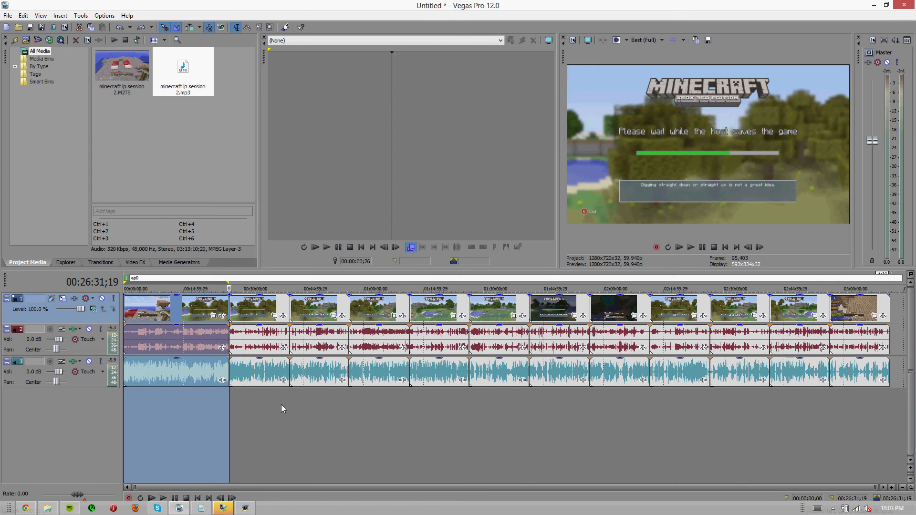
Finish naming ep0 and add region ep1 over the second clip, ending at 41:38;21.
left_click_drag(229, 405, 241, 405)
key("m")
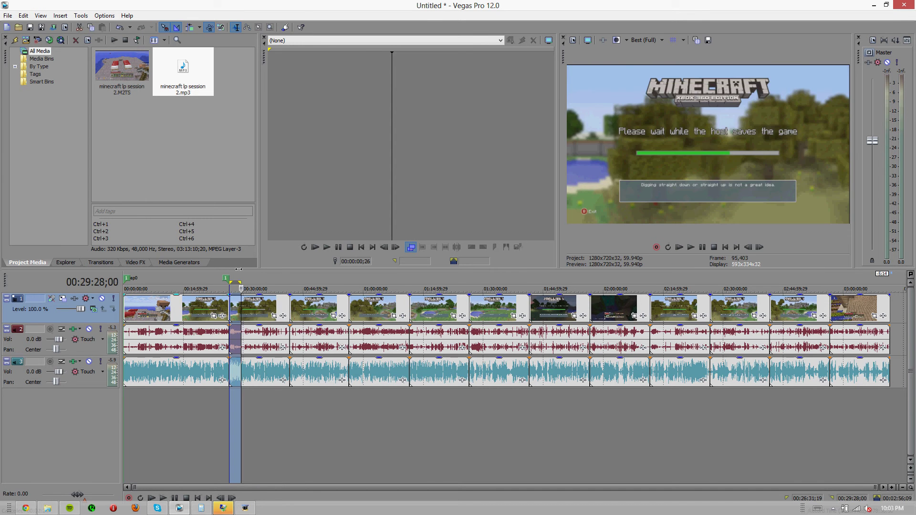
left_click_drag(240, 283, 290, 283)
type("r")
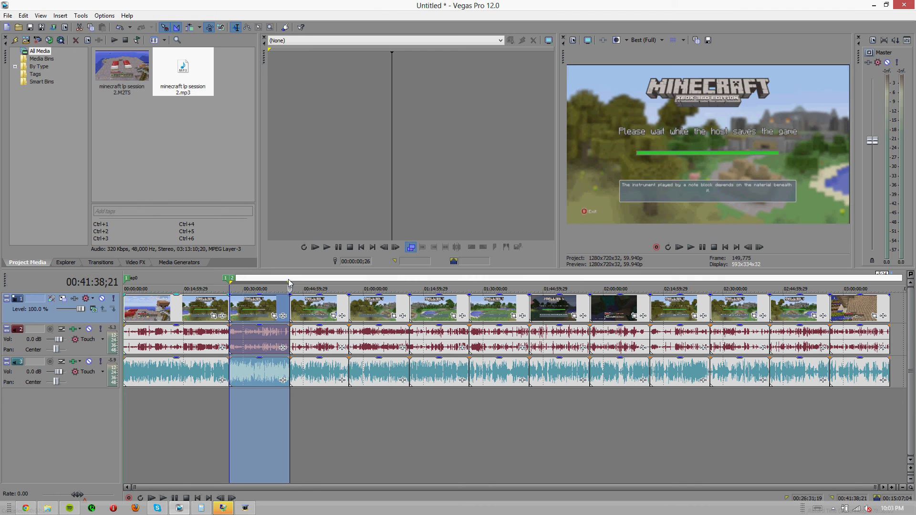
type("ep1")
key("Return")
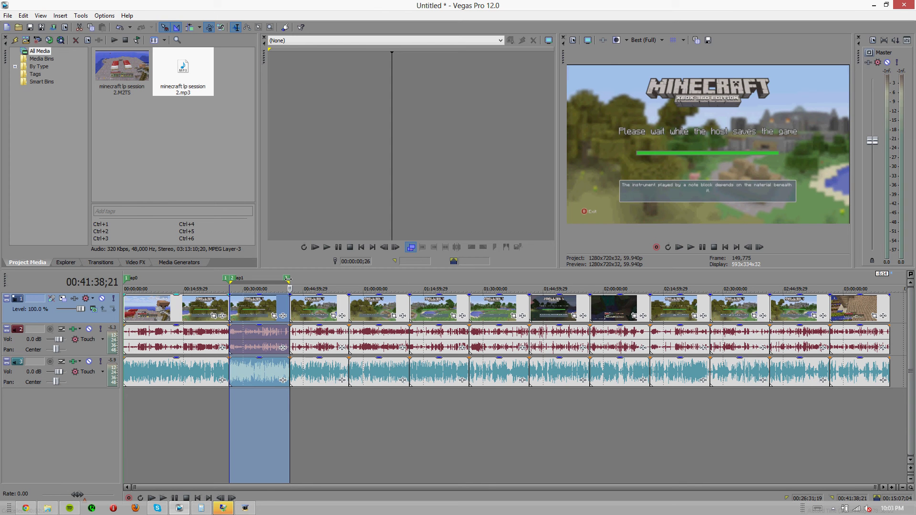
key("m")
Add regions ep3 and ep4 over the third and fourth clips.
left_click_drag(290, 282, 350, 282)
key("r")
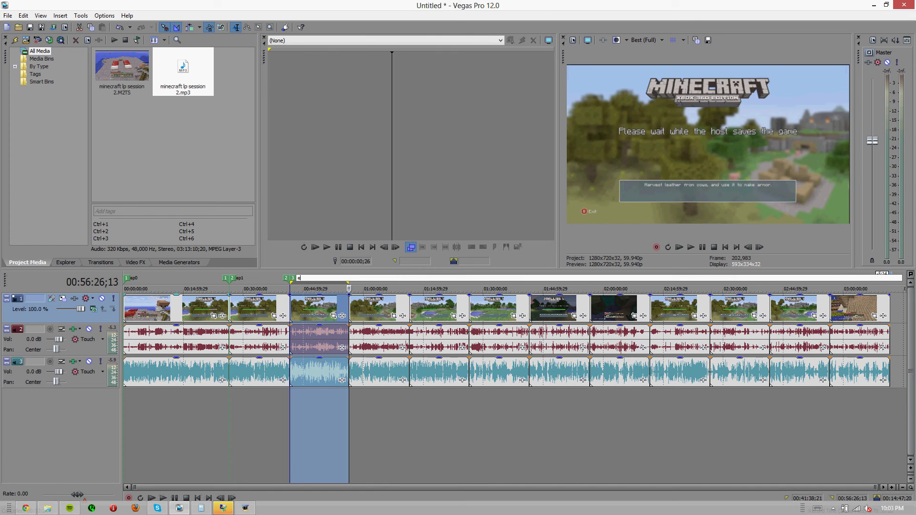
type("ep3")
key("Return")
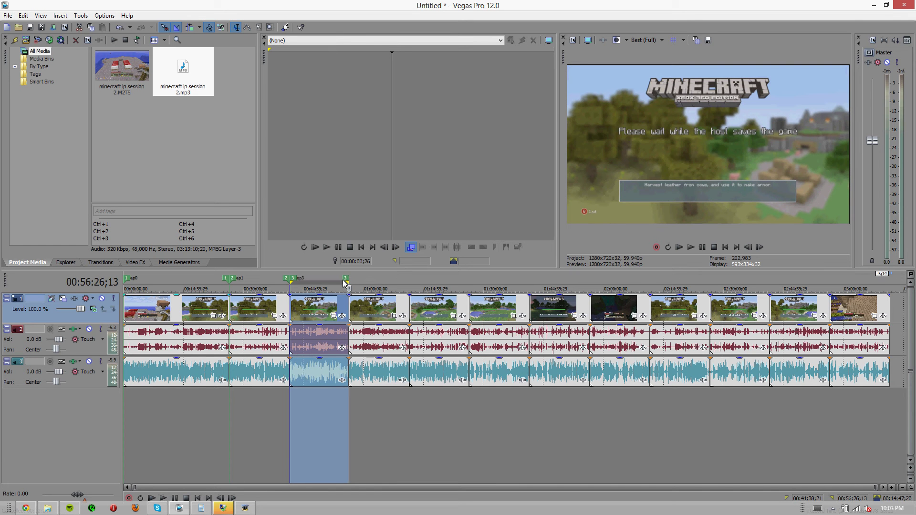
left_click_drag(353, 283, 410, 279)
type("r")
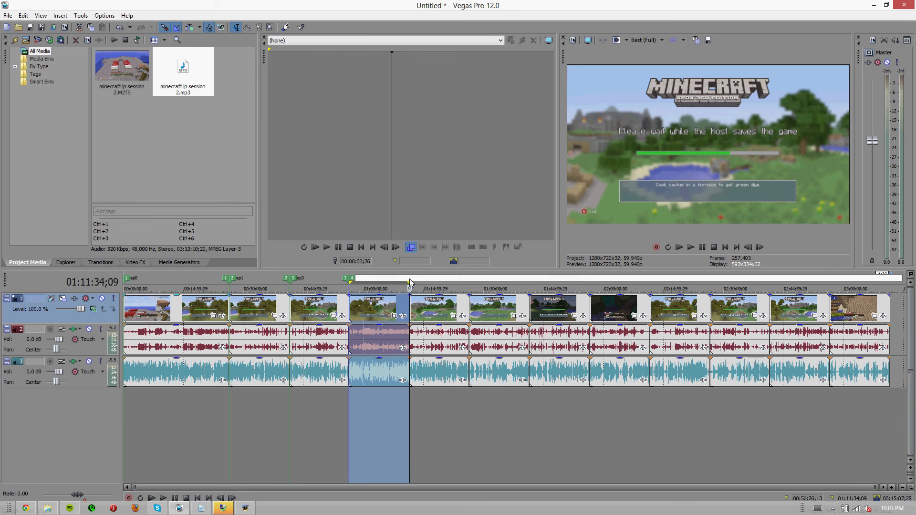
type("ep4")
key("Return")
Add placeholder-named regions over the fifth, sixth (sfasdf) and seventh (sdfa) clips.
left_click_drag(409, 281, 470, 268)
type("r")
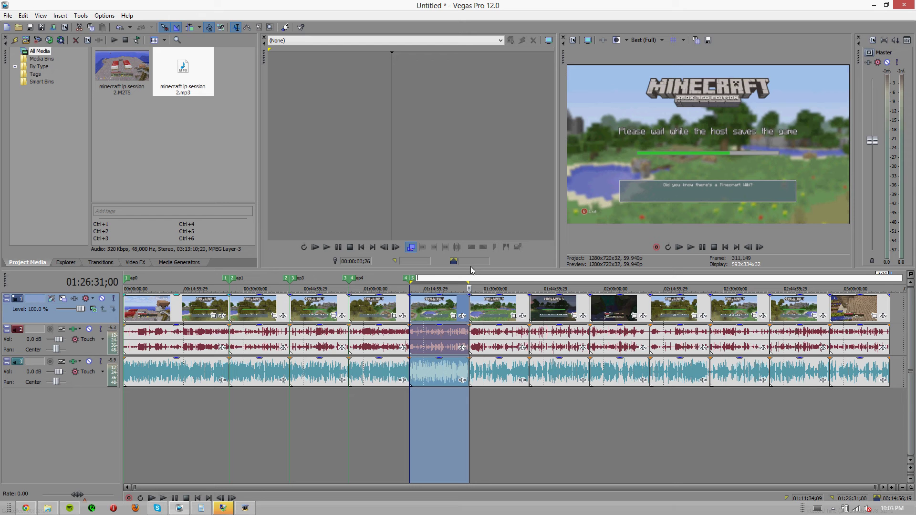
type("saldfkjasdlfkjasdlkfjasdkfjasdlkfj")
key("Return")
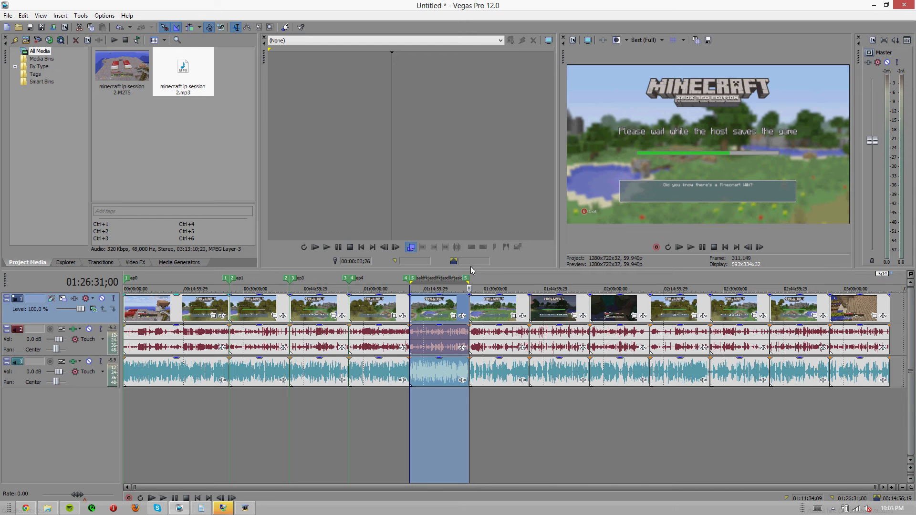
left_click_drag(470, 280, 529, 273)
type("r")
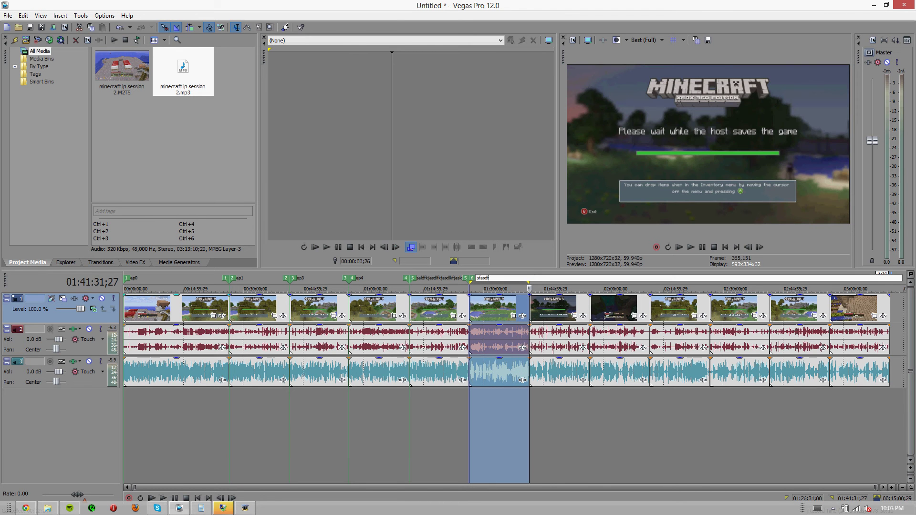
type("sfasdf")
key("Return")
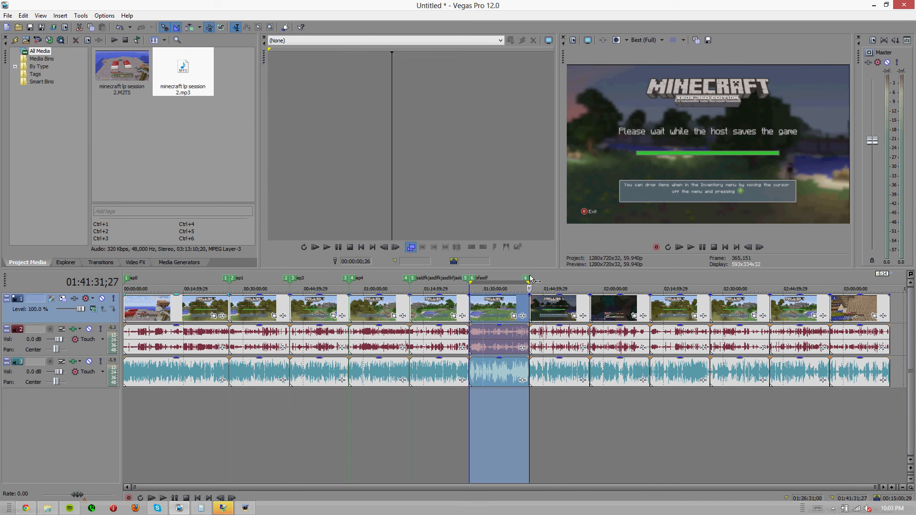
left_click_drag(530, 279, 590, 280)
type("r")
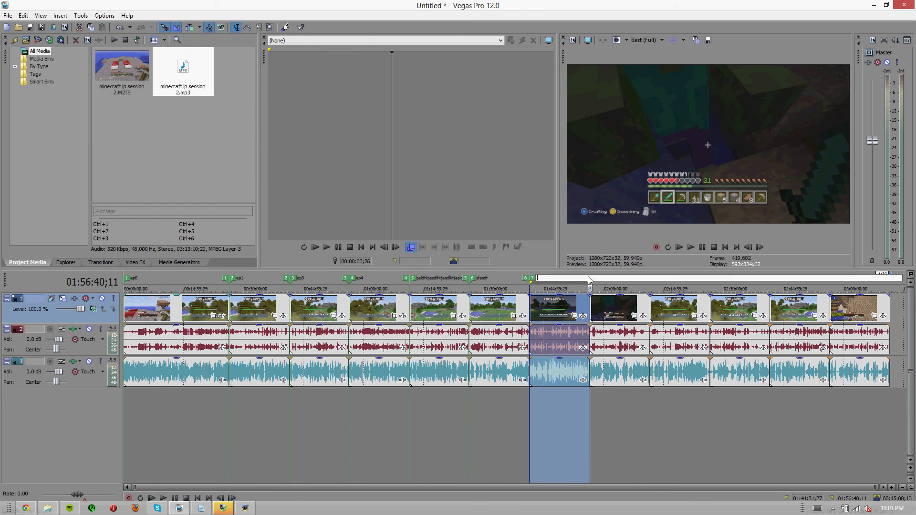
type("sdfa")
key("Return")
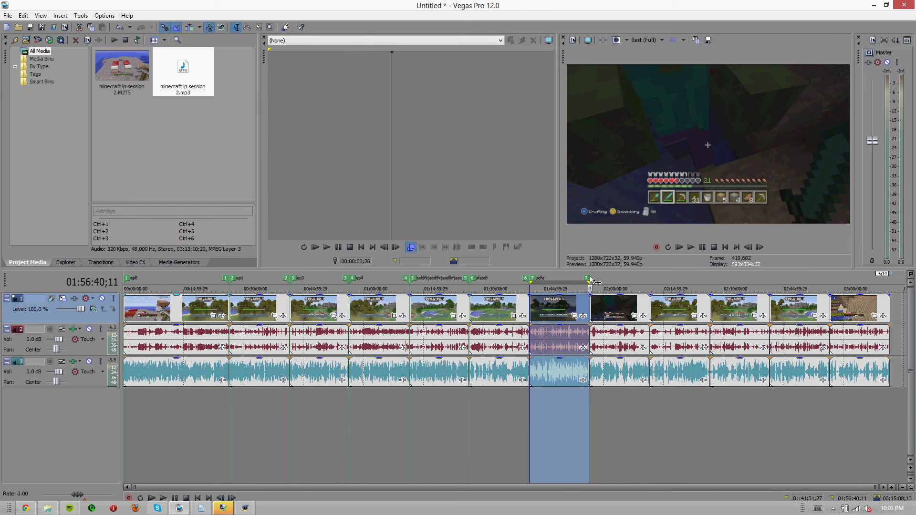
Add regions asdfadsf and ds over the eighth and ninth clips.
left_click_drag(590, 281, 650, 276)
type("r")
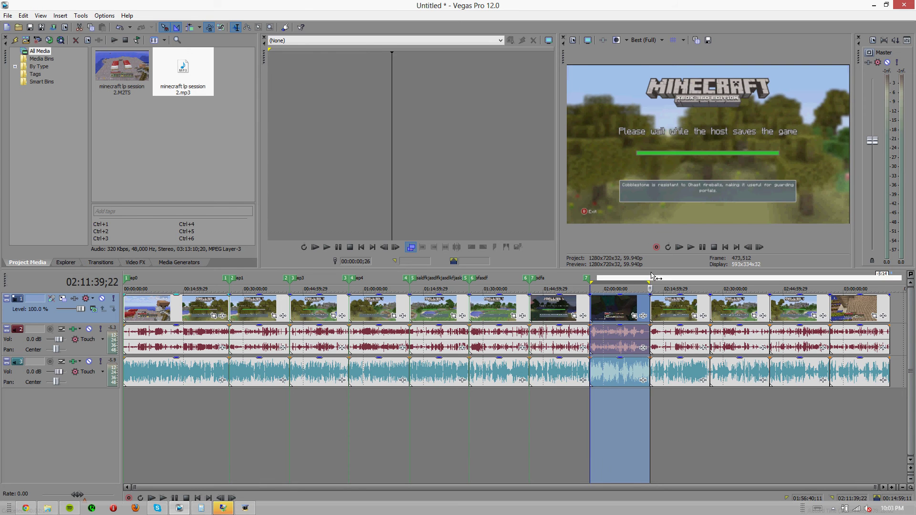
type("asdfadsf")
key("Return")
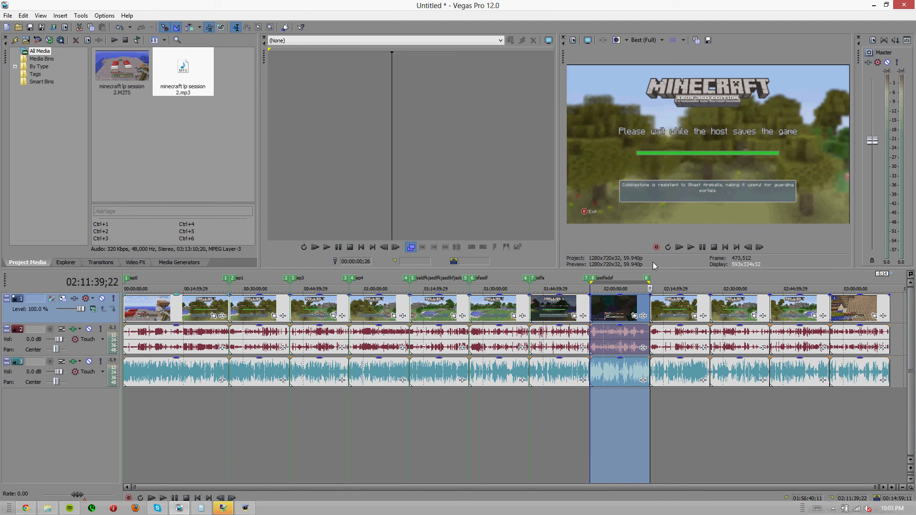
left_click_drag(650, 279, 710, 276)
type("rds")
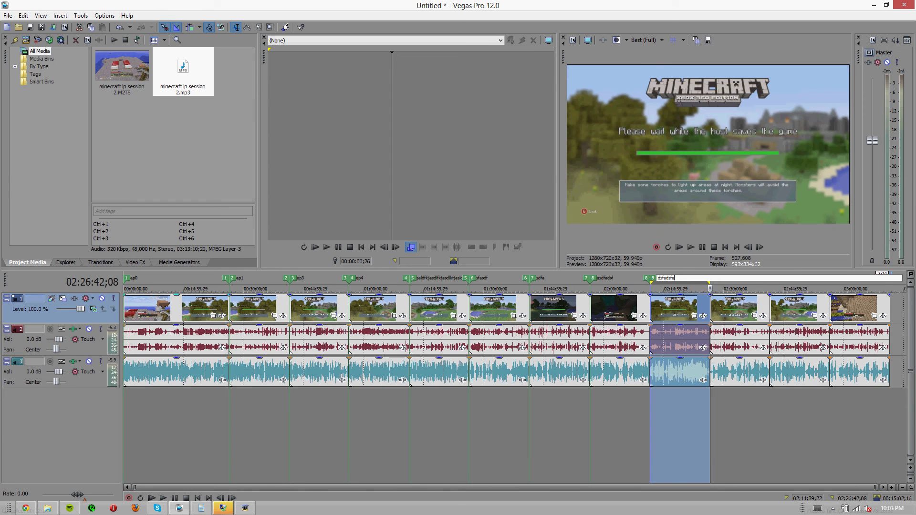
key("Return")
Add regions dfasdf and asdfadf over the tenth clip, then theend over the last clip.
left_click(711, 276)
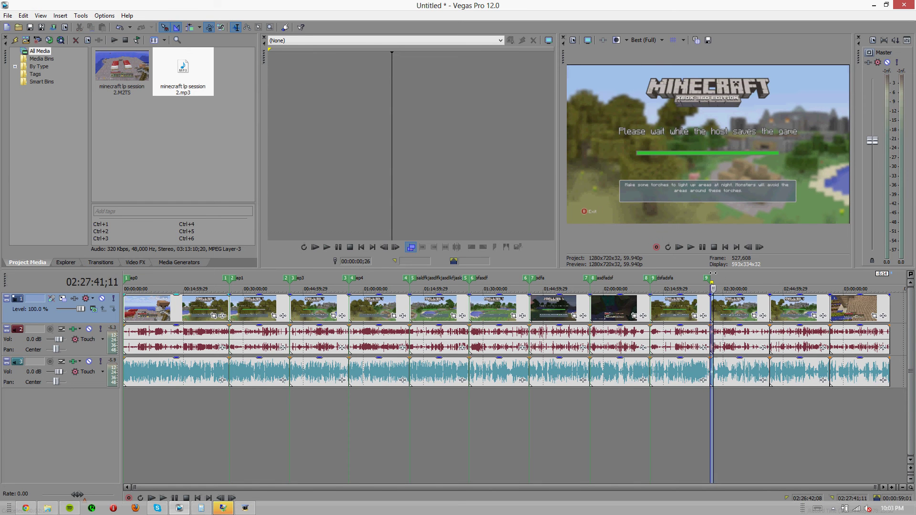
left_click_drag(713, 273, 830, 278)
type("rdfasdfasdf")
key("Return")
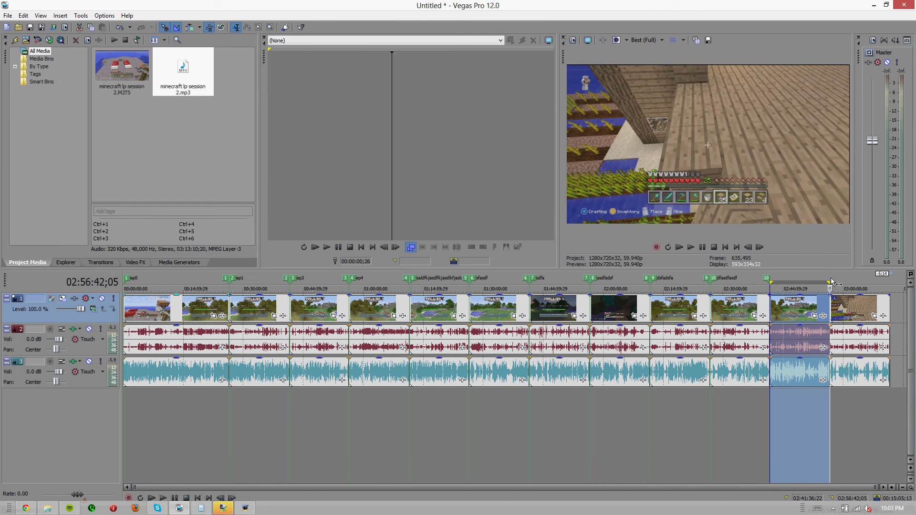
type("rasdfadf")
key("Return")
left_click_drag(831, 279, 890, 271)
type("rtheend")
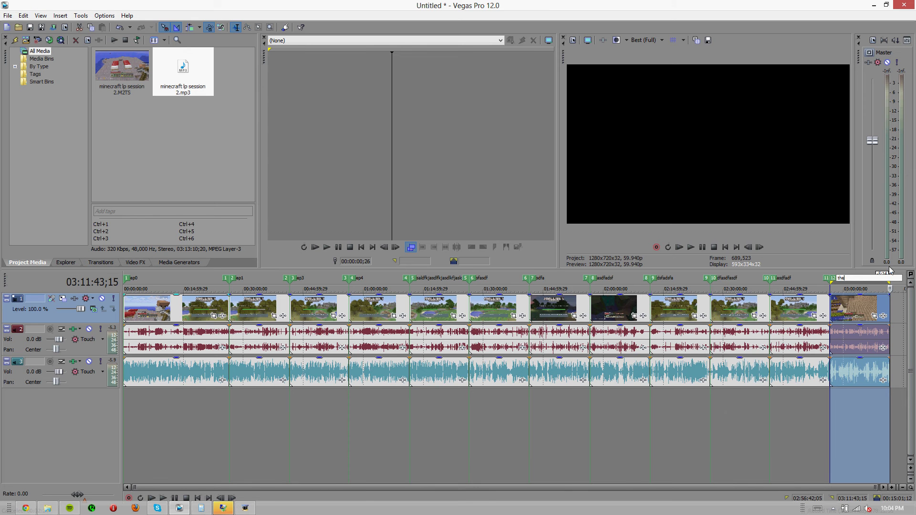
key("Return")
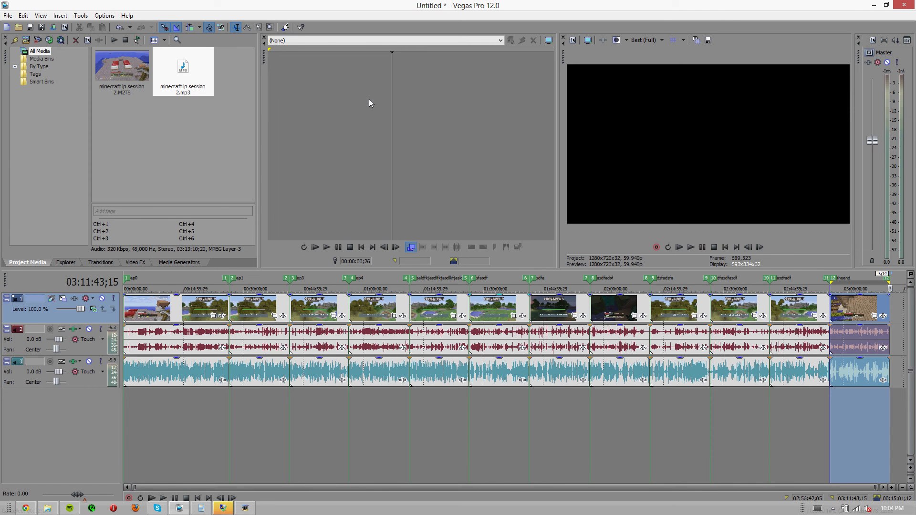
Pick Windows Media Video V11 PVR 720 in Render As, confirm custom settings, then cancel without rendering.
left_click(6, 19)
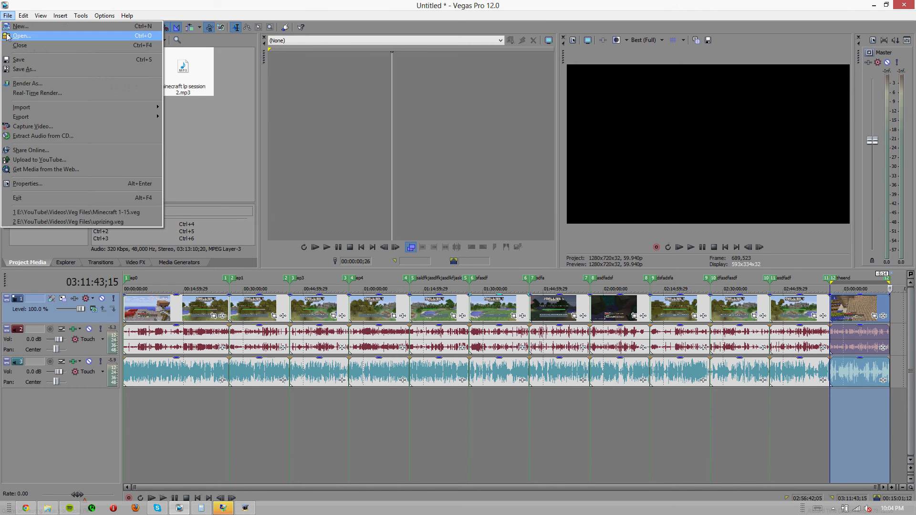
left_click(27, 81)
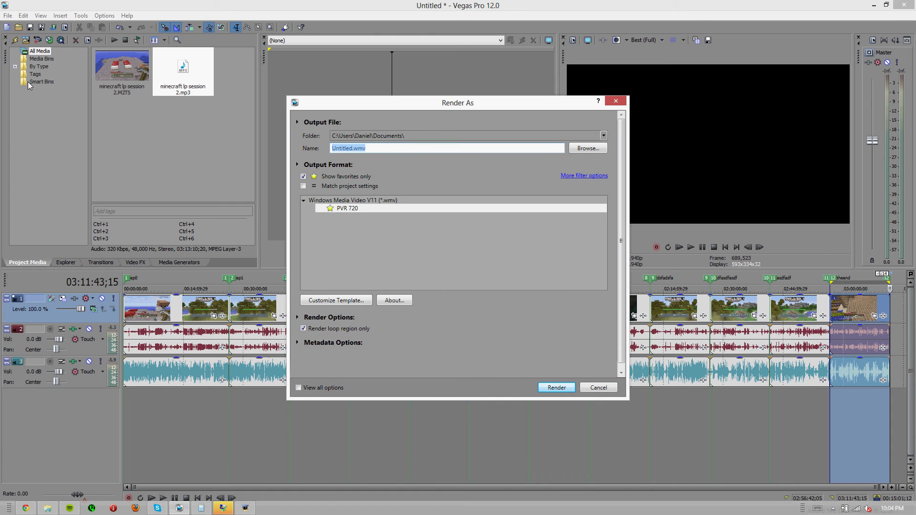
left_click(365, 200)
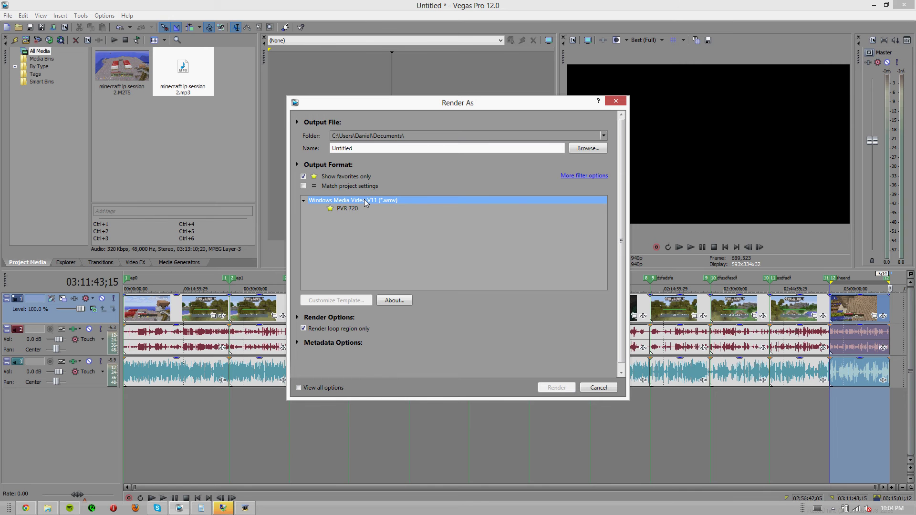
left_click(355, 208)
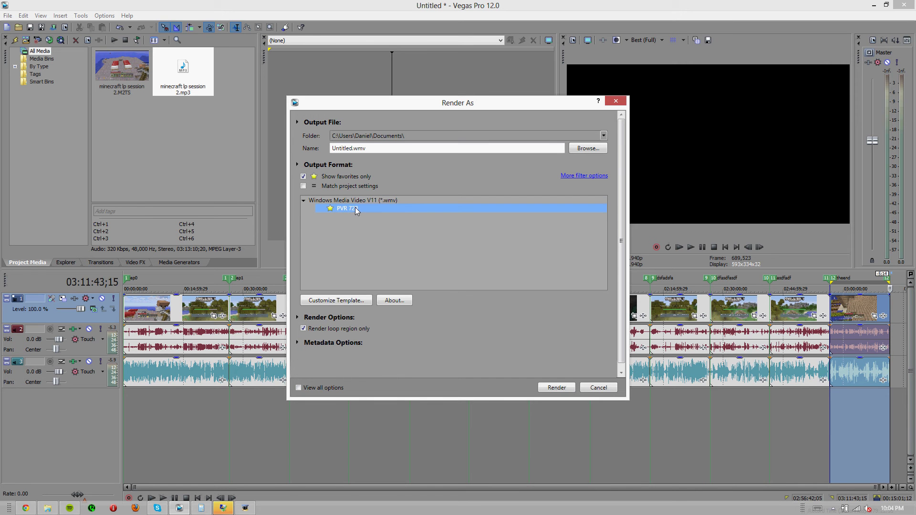
left_click(351, 302)
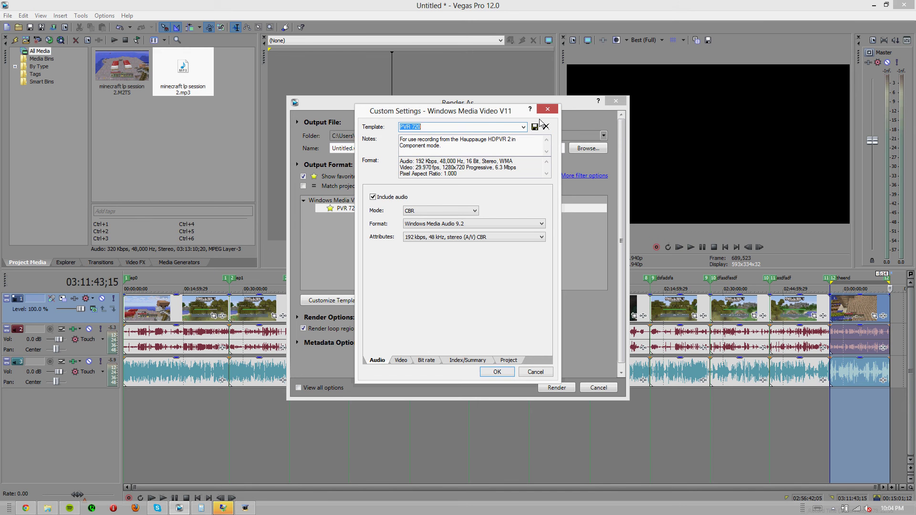
left_click(497, 371)
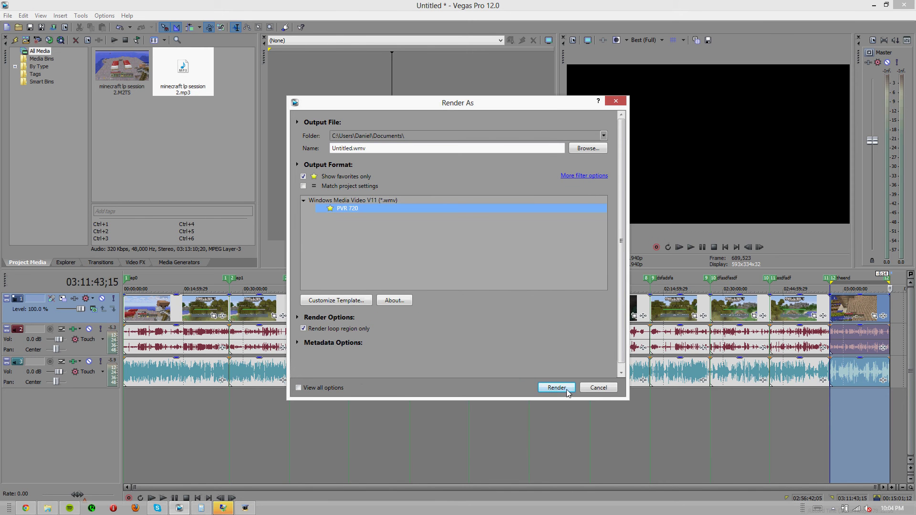
left_click(608, 388)
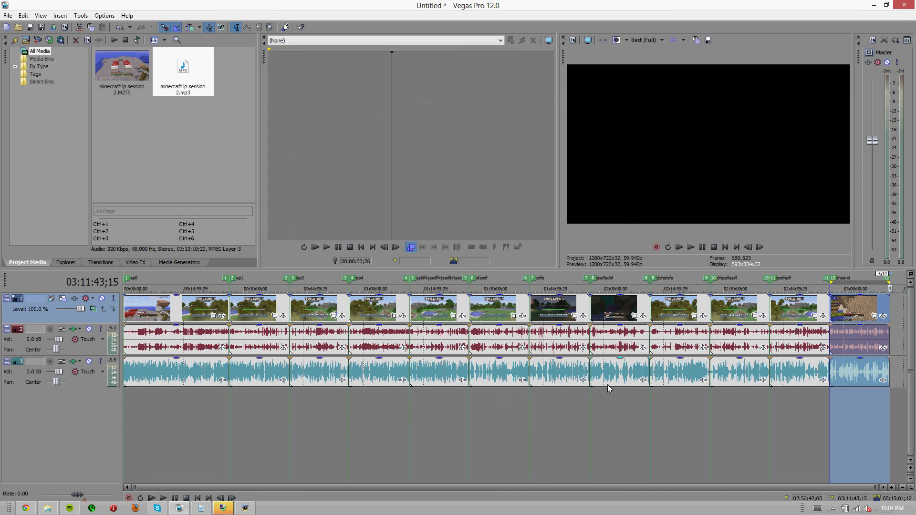
Move the playhead to 01:34:21;25, launch the Batch Render script and expand the Windows Media Video V11 presets.
left_click(500, 277)
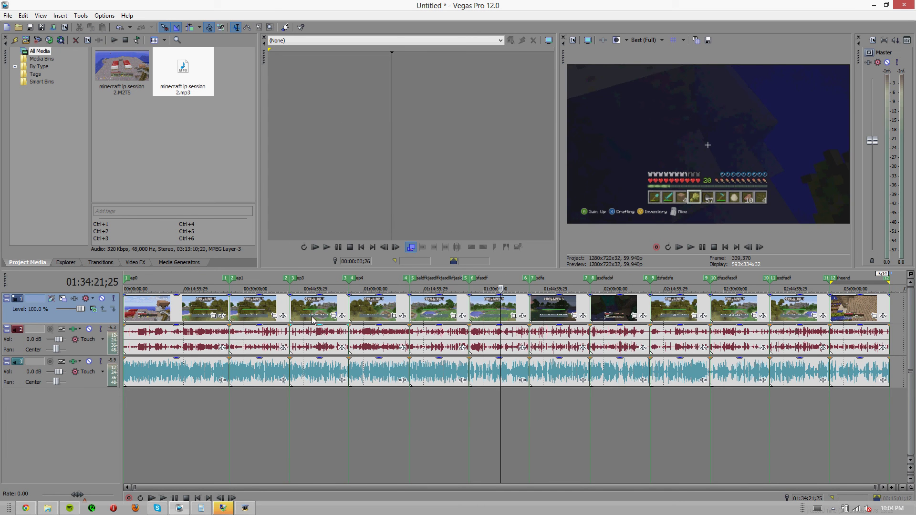
left_click(80, 16)
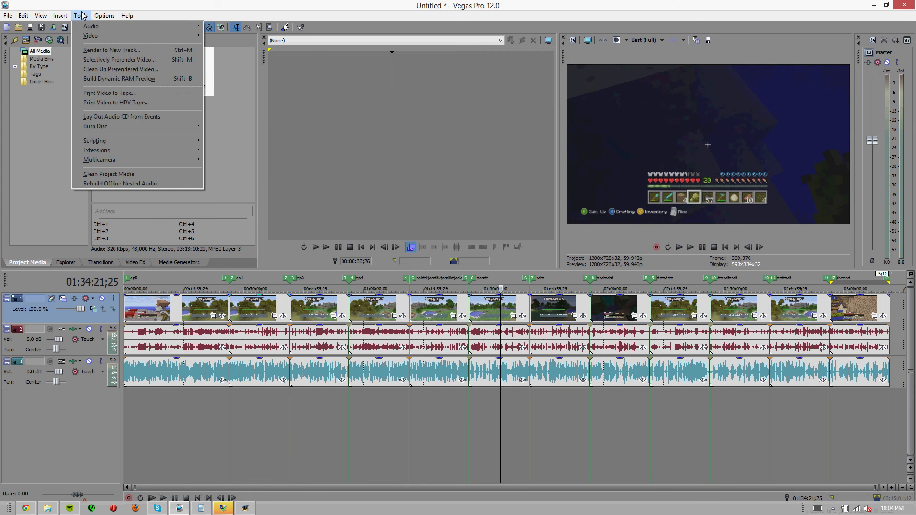
mouse_move(122, 145)
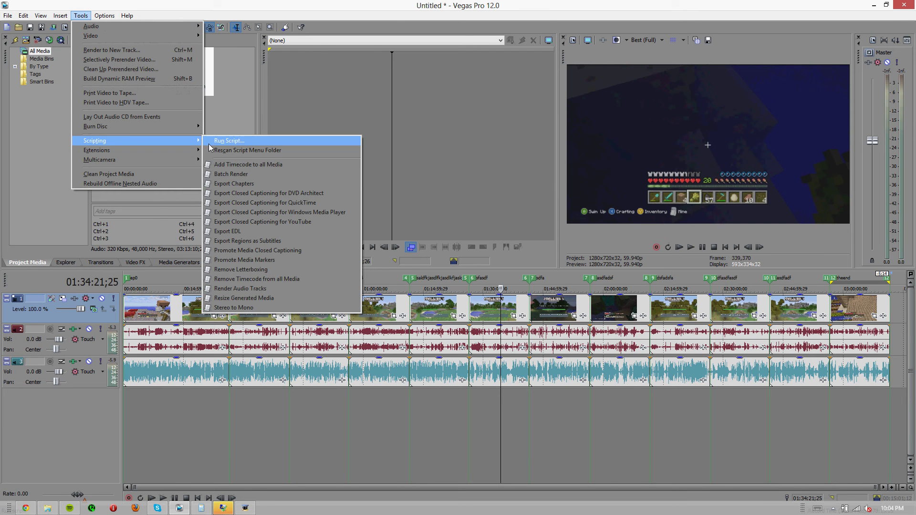
left_click(224, 174)
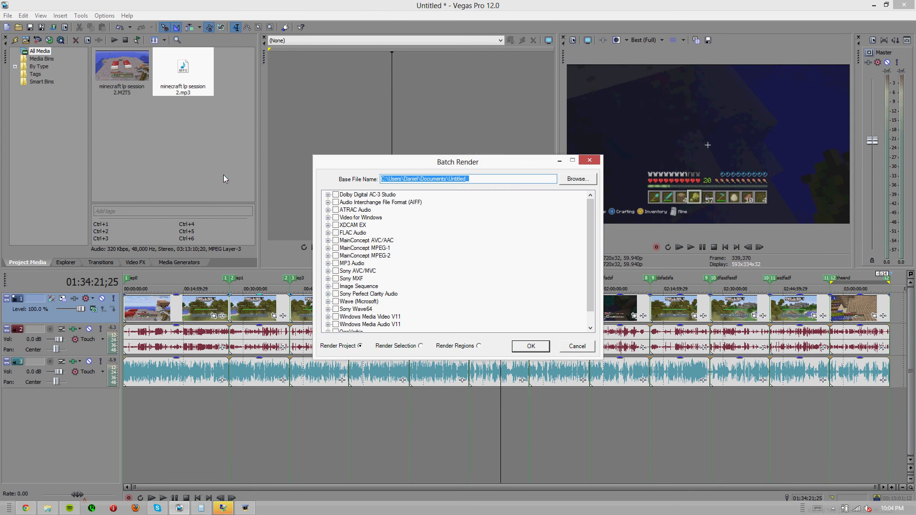
left_click(327, 317)
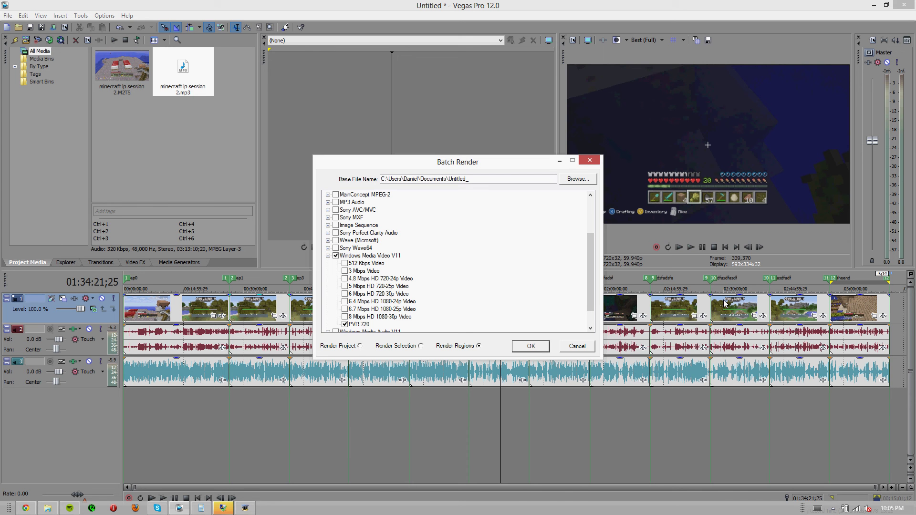
Save the batch render base file as themclp in the Desktop's smoothieminecraftletsplays folder.
left_click(585, 181)
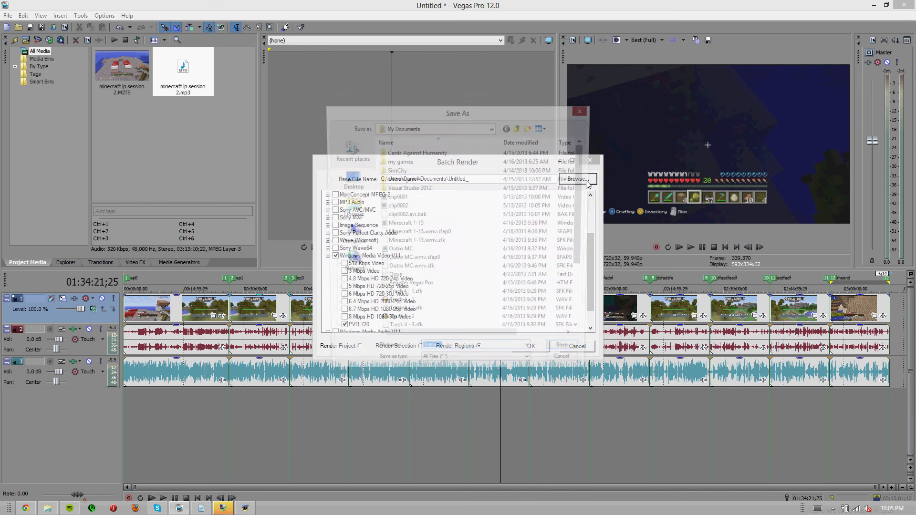
left_click(350, 191)
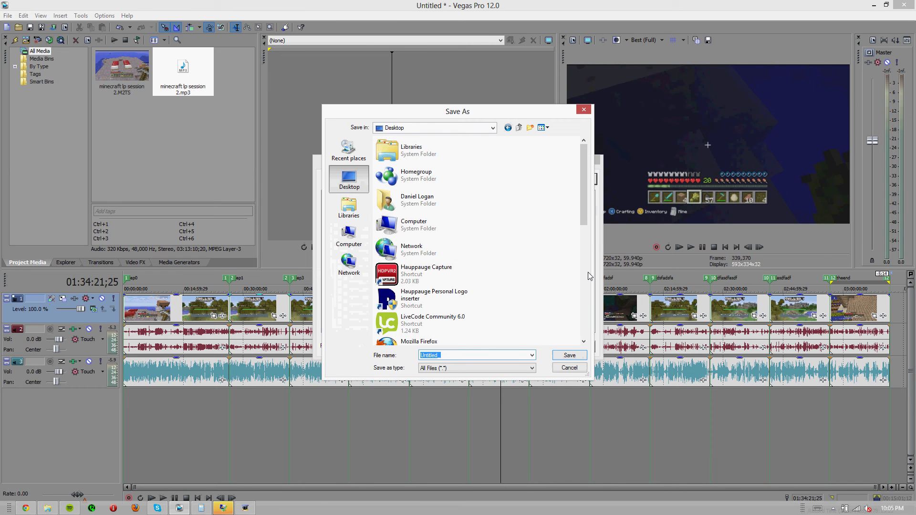
left_click_drag(585, 205, 580, 282)
double_click(440, 278)
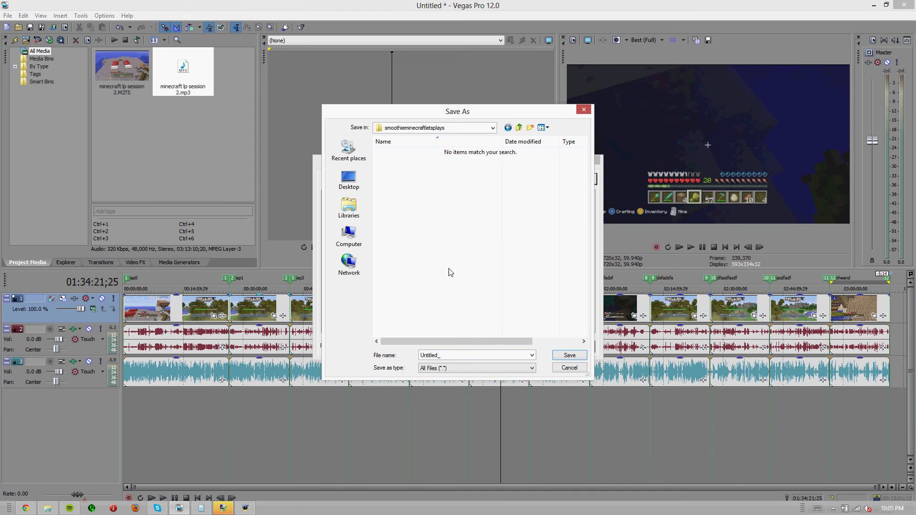
double_click(456, 354)
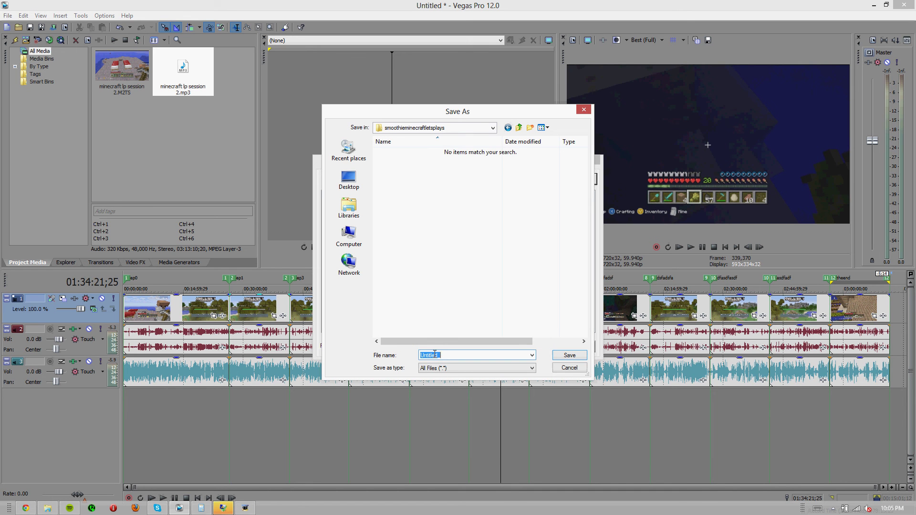
type("themclp")
left_click(567, 355)
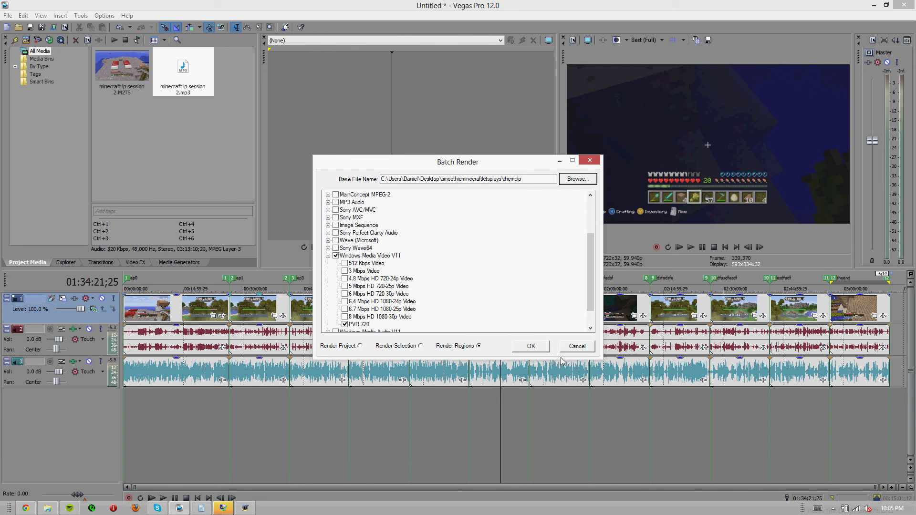
Start the themclp batch render and cancel it at 1%.
left_click(539, 344)
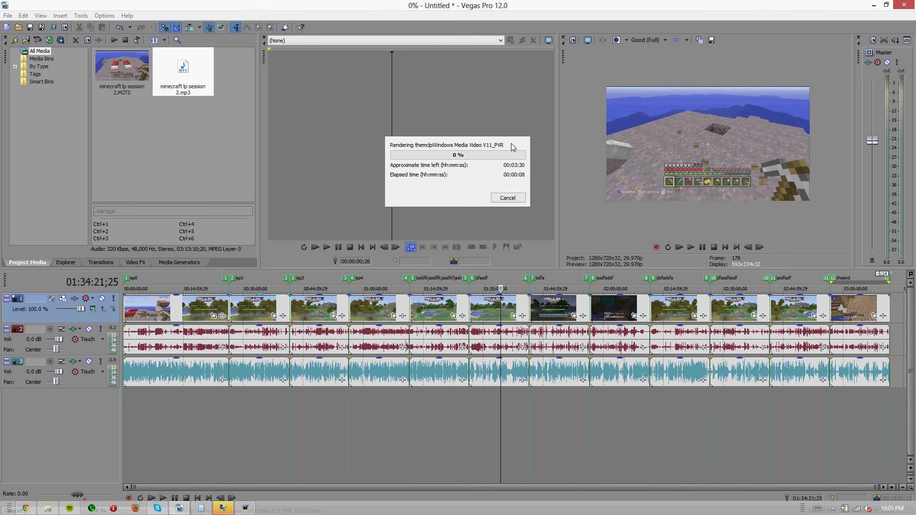
left_click(508, 198)
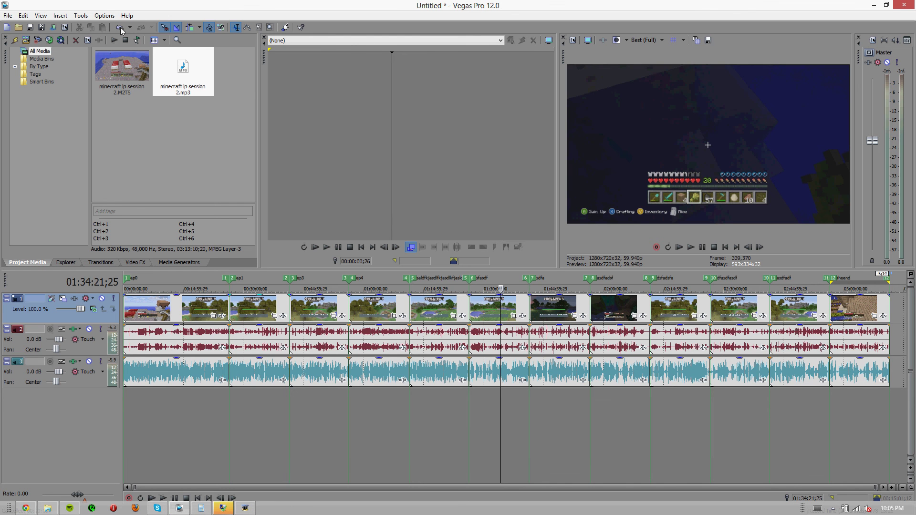
Relaunch Batch Render with Render Regions chosen and the Windows Media Video V11 presets expanded.
left_click(80, 17)
mouse_move(153, 140)
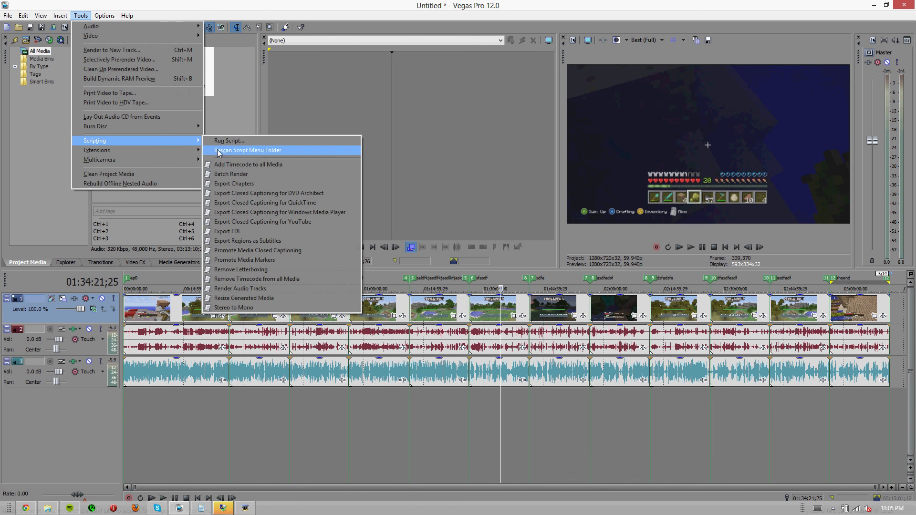
left_click(231, 175)
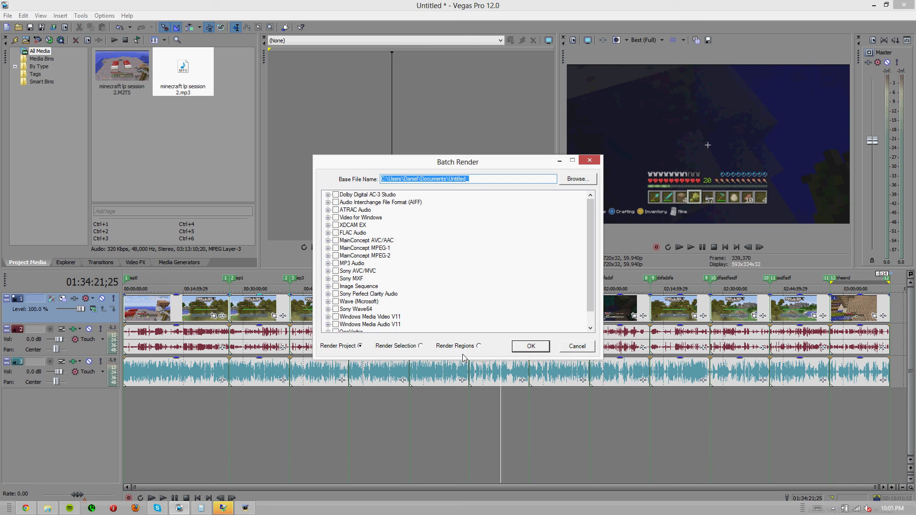
left_click(479, 346)
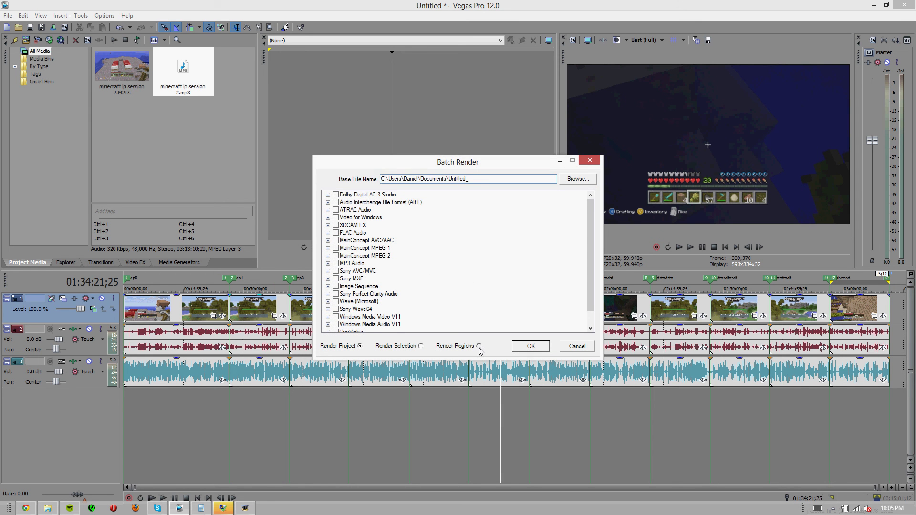
left_click(328, 317)
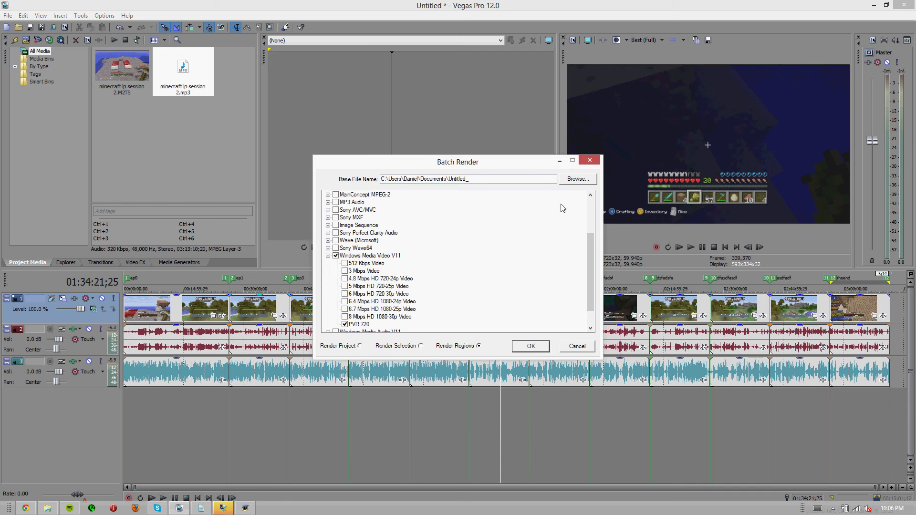
Set the base file name to f in the Desktop's smoothieminecraftletsplays folder.
left_click(576, 179)
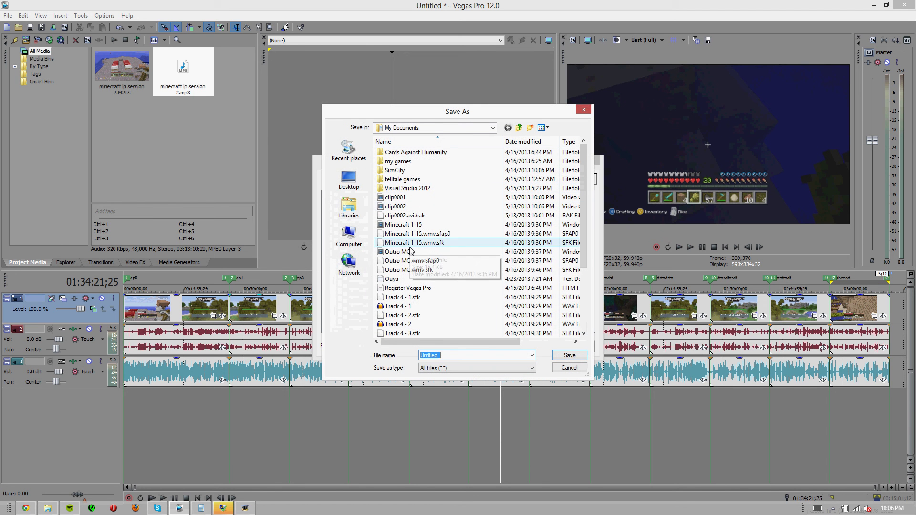
left_click(353, 176)
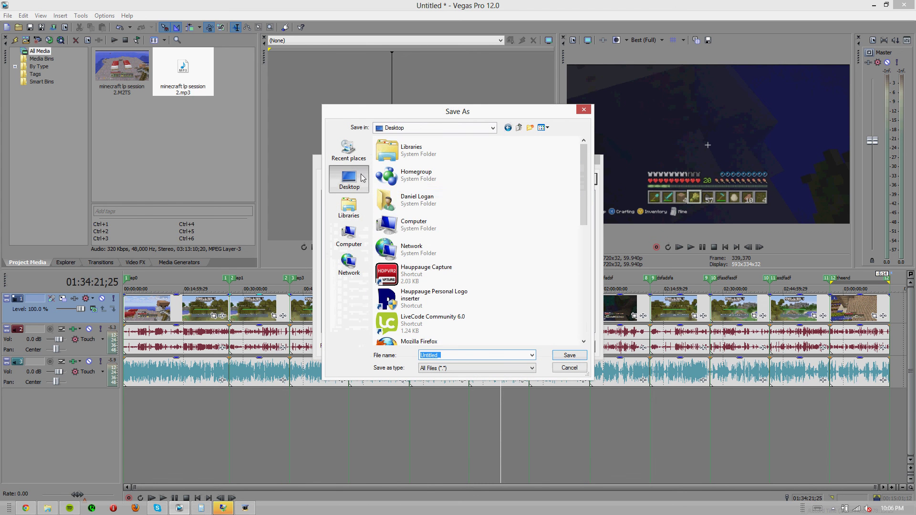
left_click_drag(583, 193, 582, 268)
double_click(461, 289)
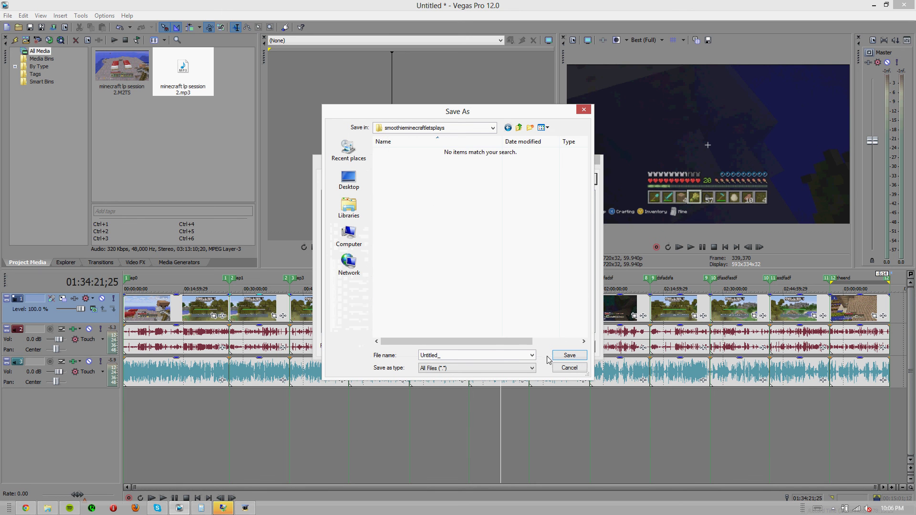
double_click(502, 356)
type("f")
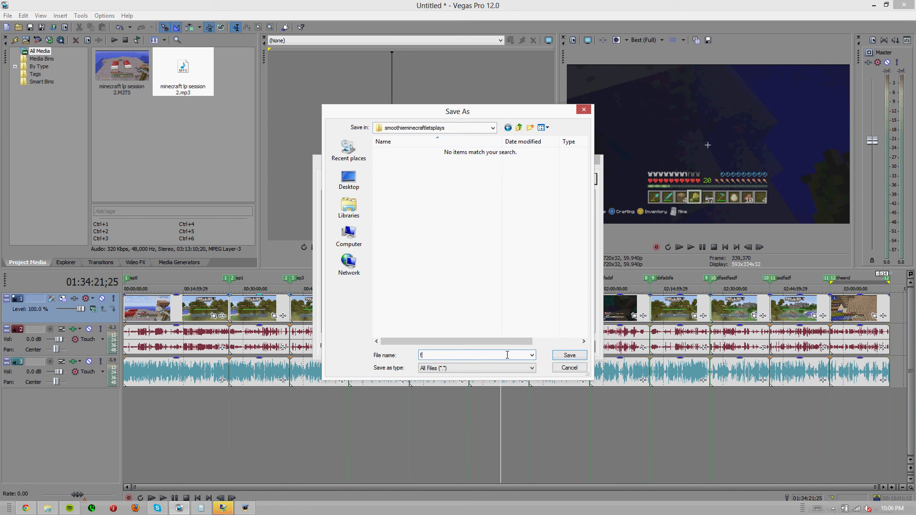
left_click(566, 358)
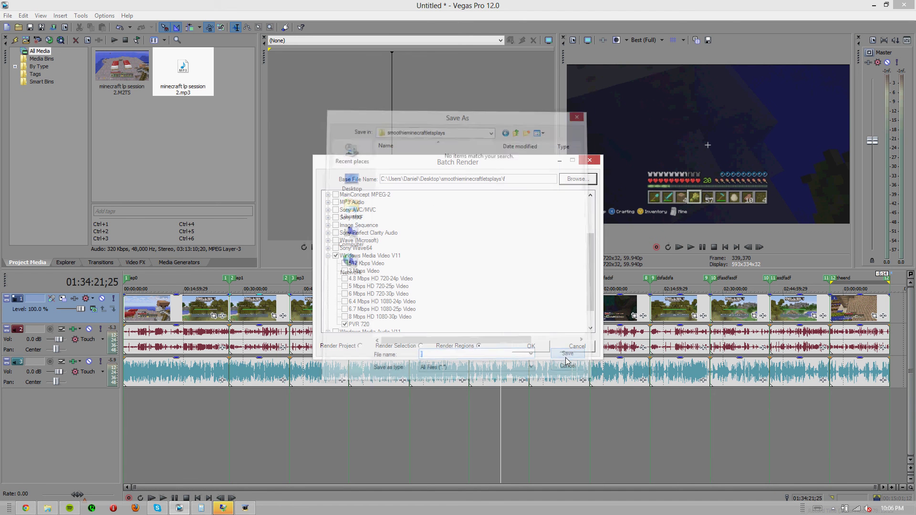
Start batch rendering the regions, beginning with fWindows Media Video V11_PVR 720[0].wmv.
left_click(535, 345)
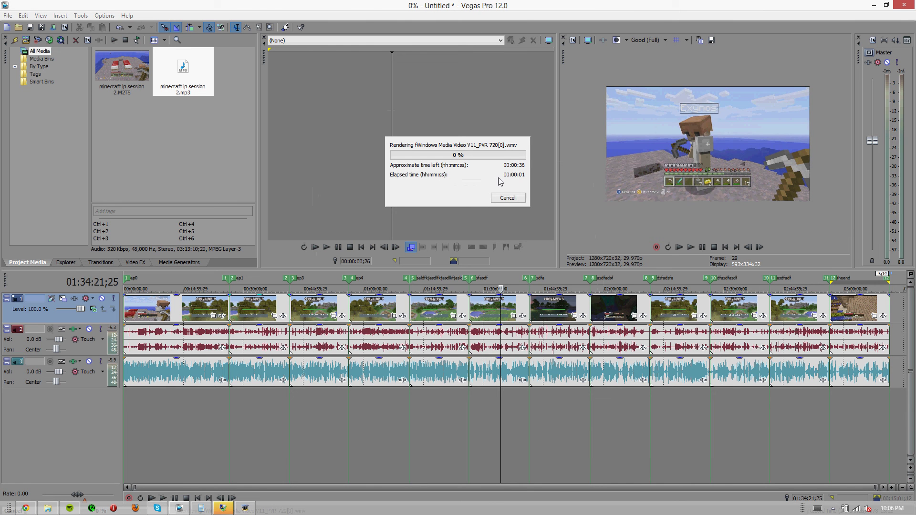